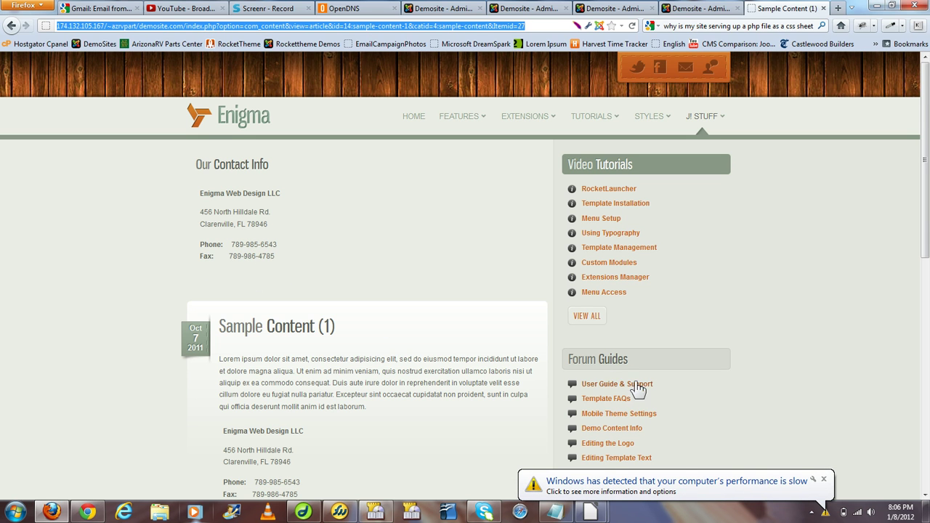
Dismiss the Windows performance notification.
left_click(825, 481)
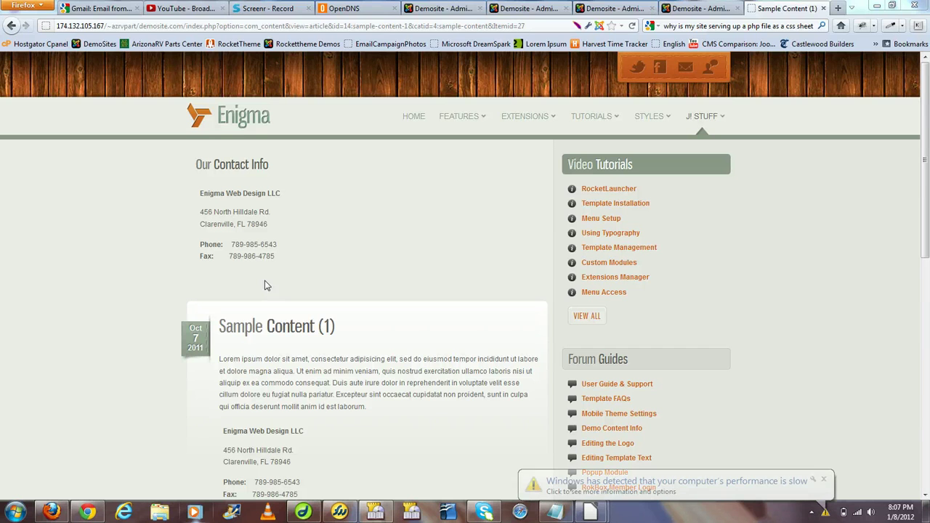
left_click(823, 480)
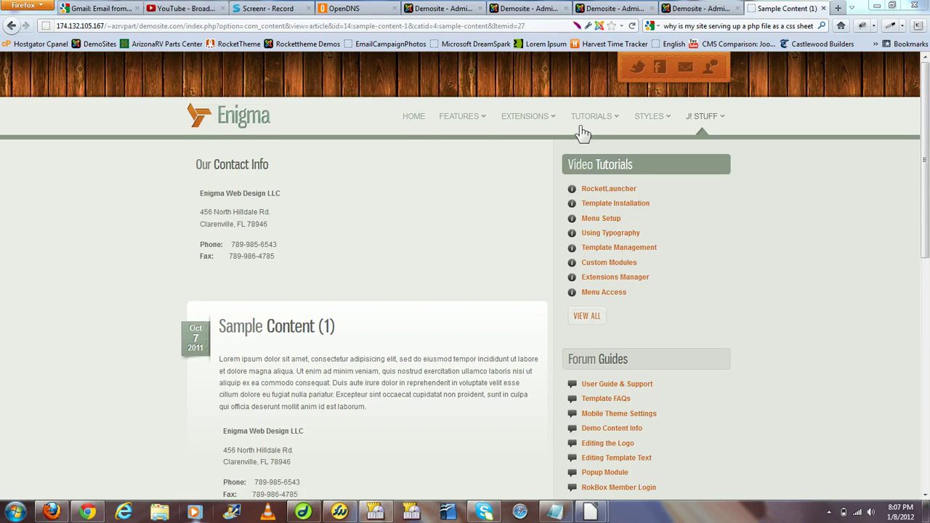
Close the open Modules Anywhere plugin settings and disable the Content - Load Module plugin in the Plugin Manager.
left_click(689, 10)
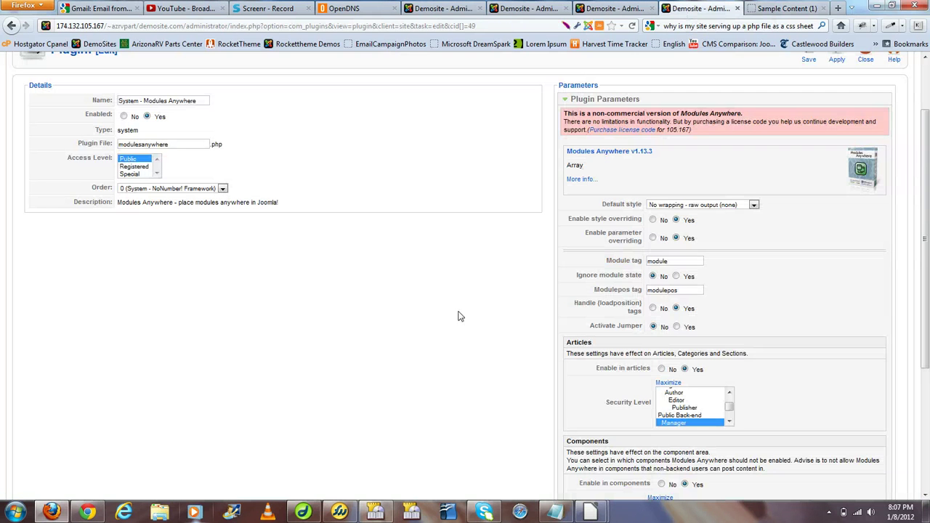
scroll(459, 316, "up", 2)
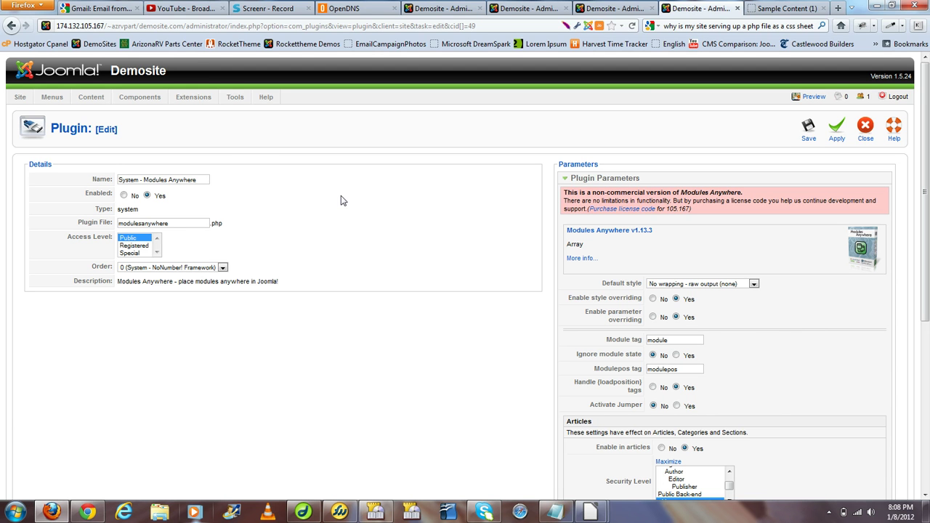
left_click(865, 131)
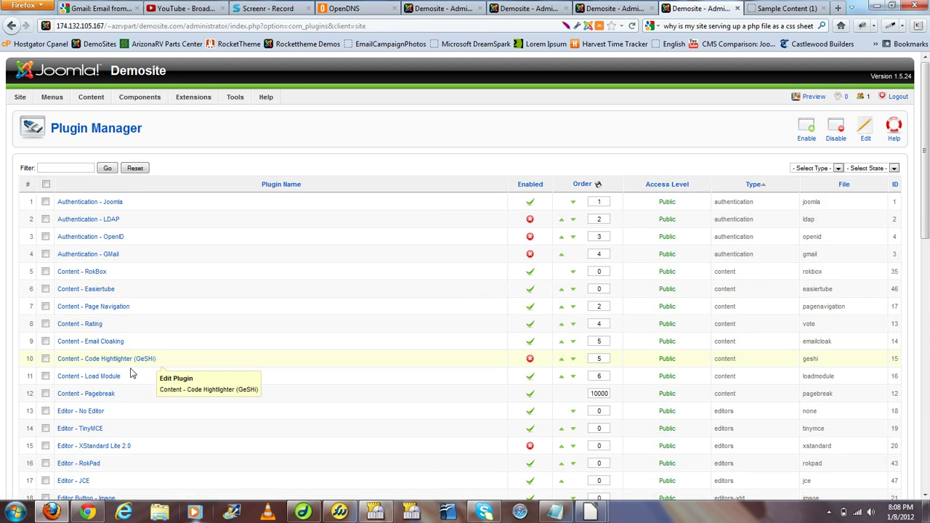
left_click(531, 378)
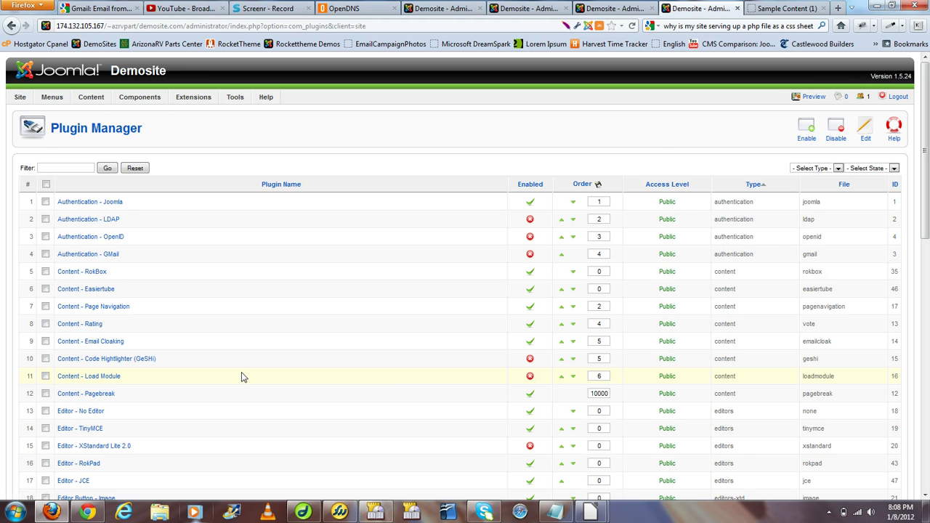
Open the System - Modules Anywhere plugin, check its Handle {loadposition} tags setting, and save the plugin.
scroll(244, 378, "down", 5)
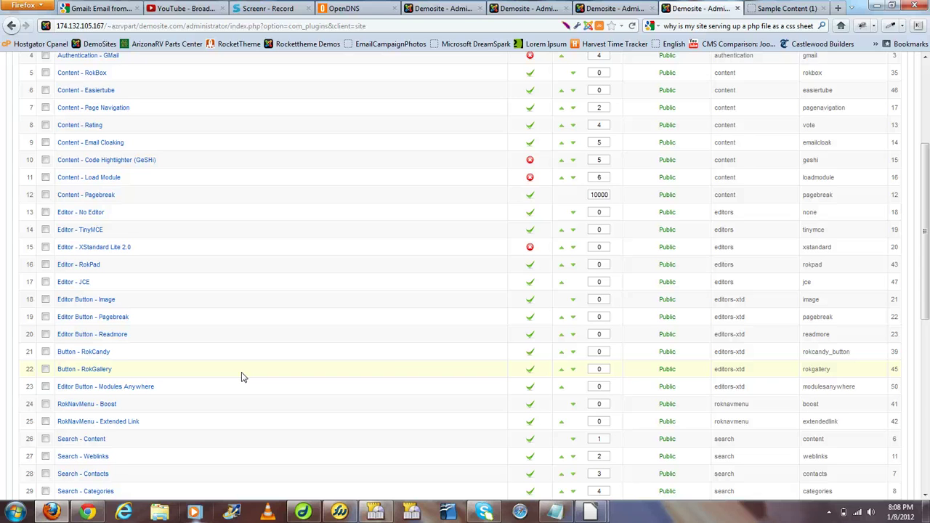
scroll(243, 378, "down", 5)
scroll(244, 377, "down", 5)
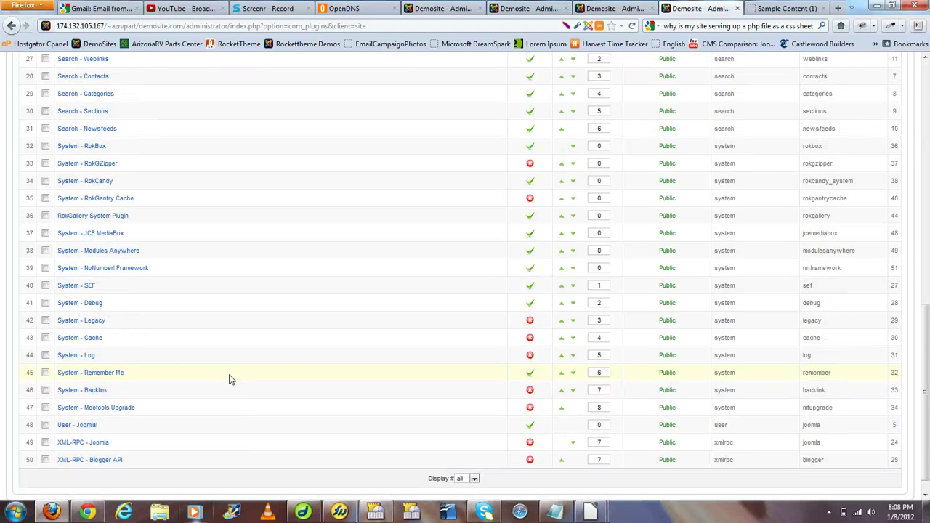
left_click(116, 255)
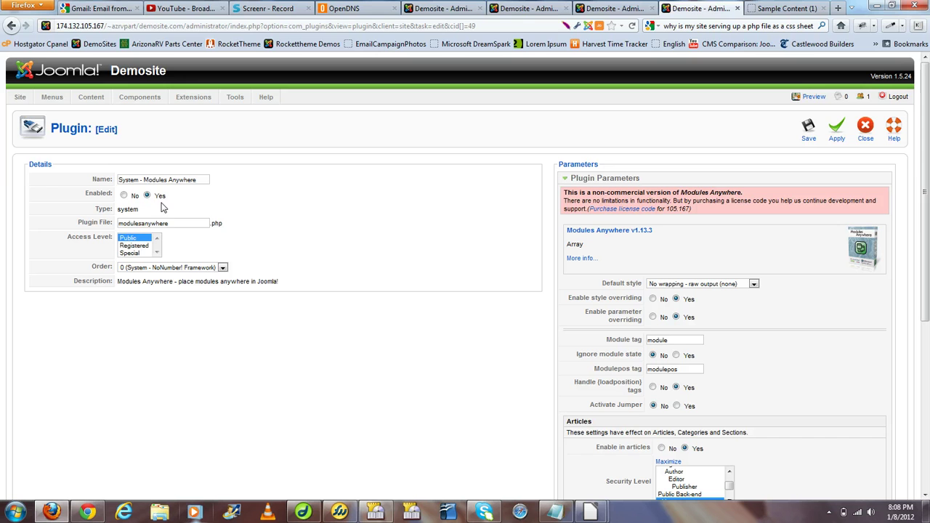
scroll(812, 290, "down", 2)
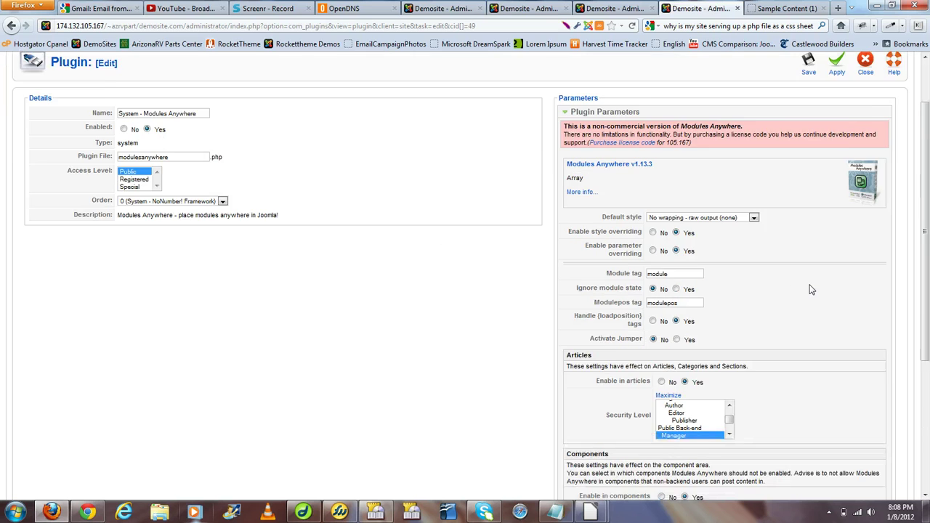
scroll(812, 290, "down", 2)
scroll(812, 289, "down", 2)
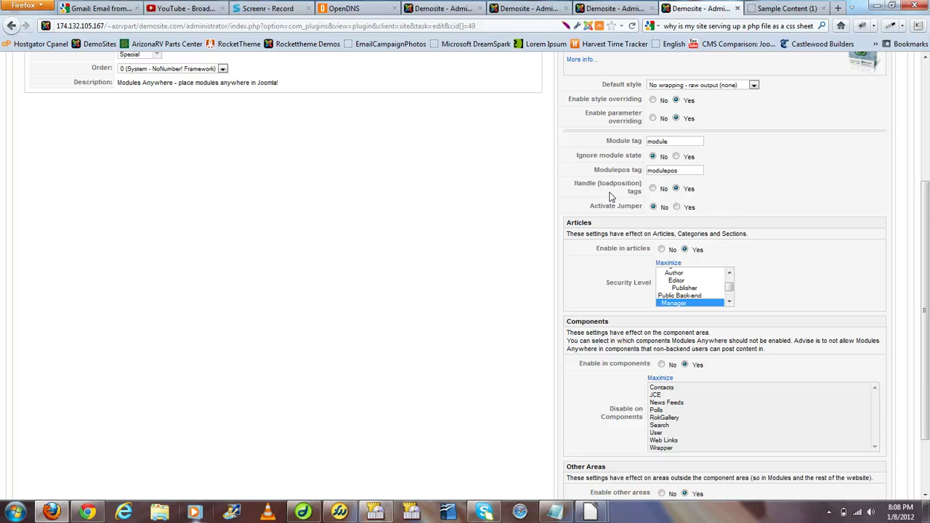
mouse_move(632, 190)
scroll(795, 210, "up", 5)
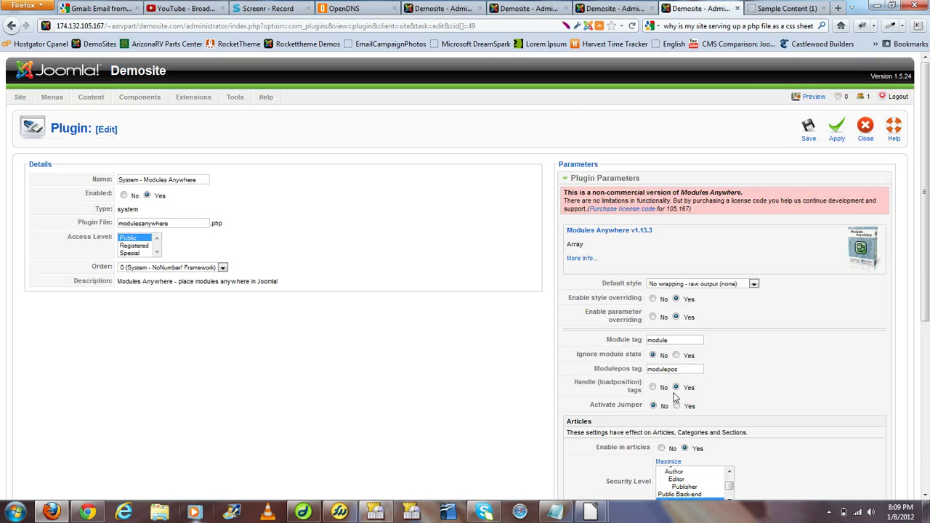
left_click(811, 142)
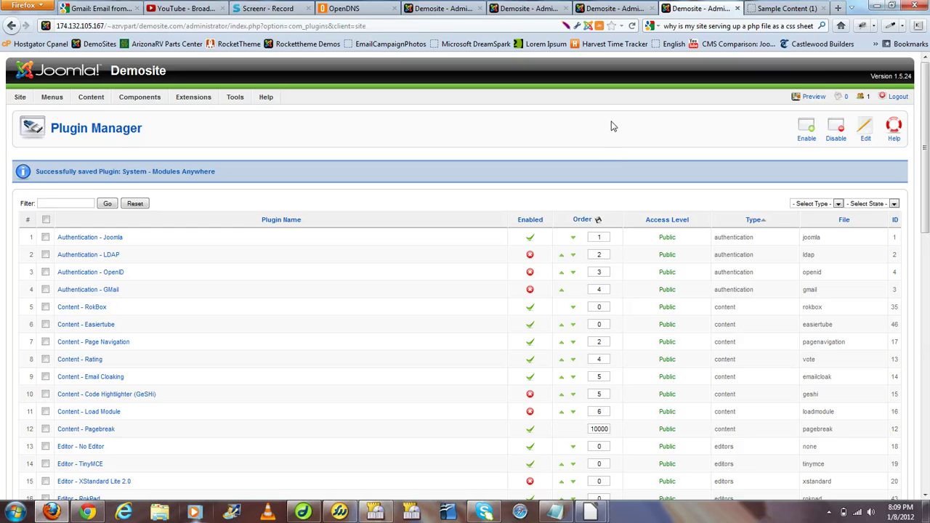
Review the custom output, master_contact position and title of the MASTER_CONTACT_DETAILS module, and save it while keeping it open.
left_click(431, 12)
left_click(605, 9)
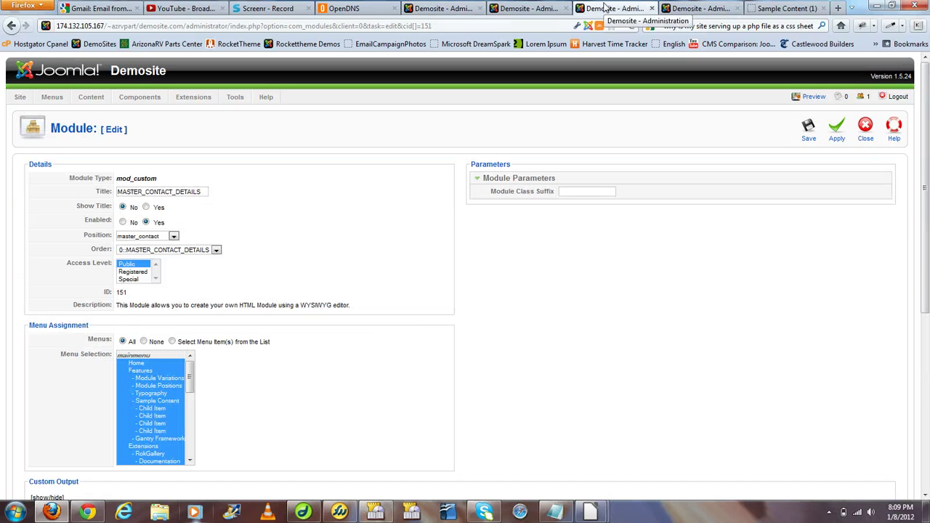
scroll(529, 317, "down", 3)
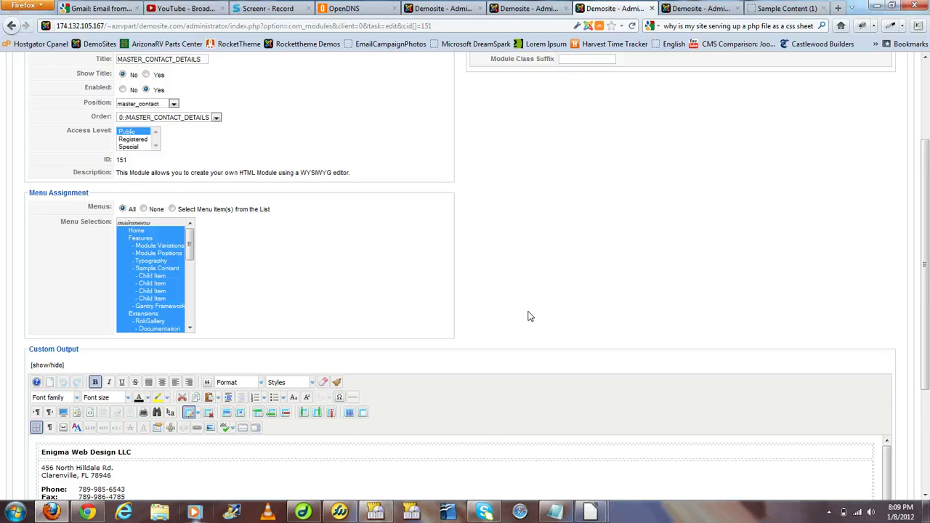
scroll(529, 316, "down", 3)
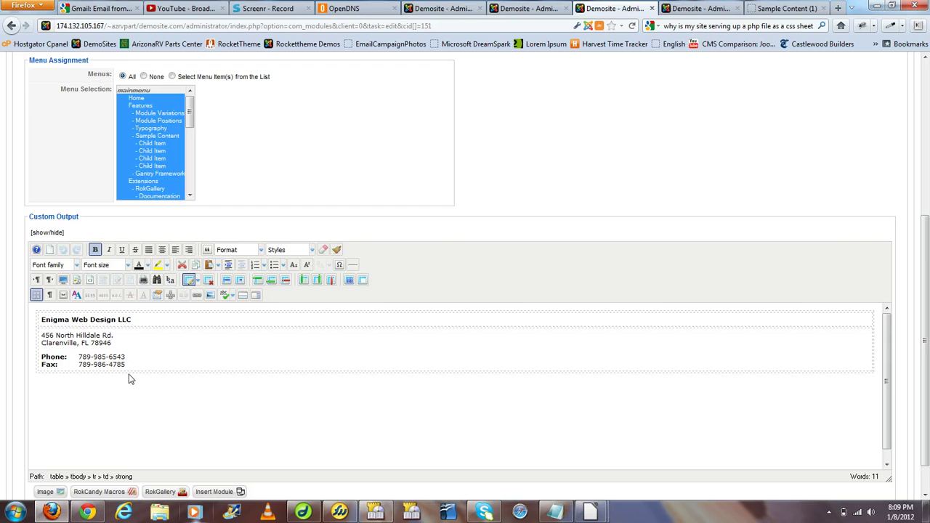
scroll(452, 258, "up", 5)
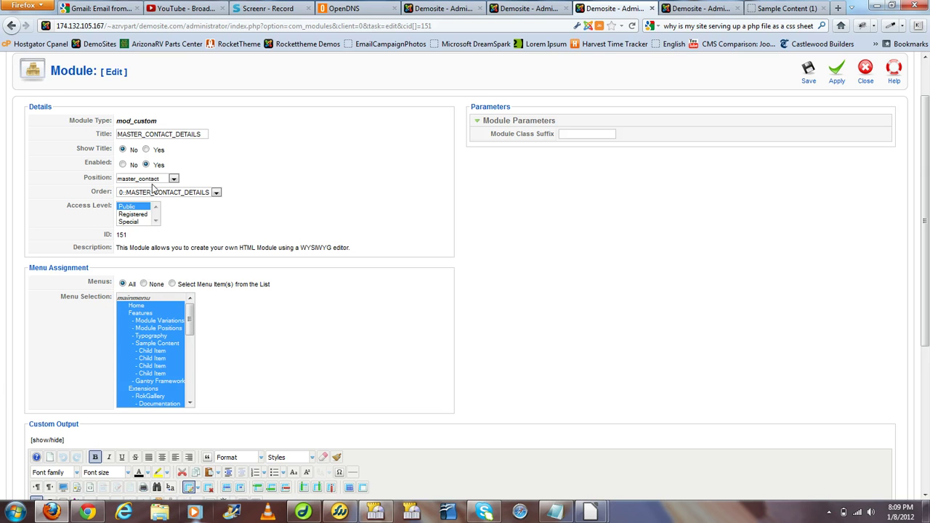
left_click_drag(159, 178, 117, 182)
left_click_drag(117, 134, 203, 136)
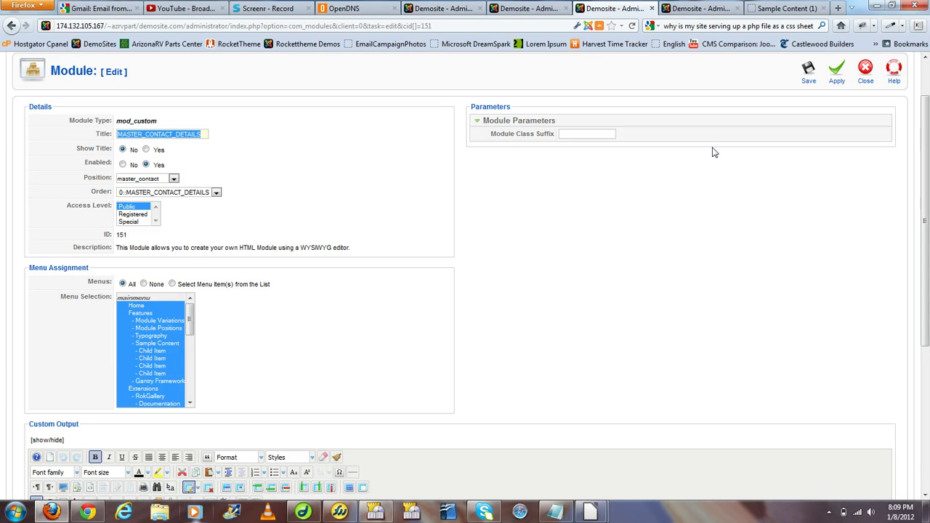
left_click(835, 73)
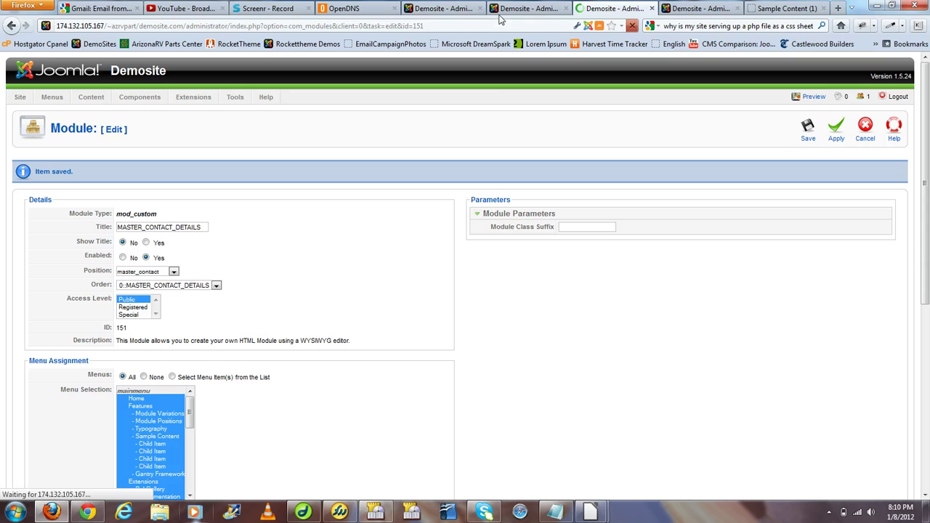
Review the Our Contact Info module's title, position and {loadposition master_contact} output, and save it while keeping it open.
left_click(523, 9)
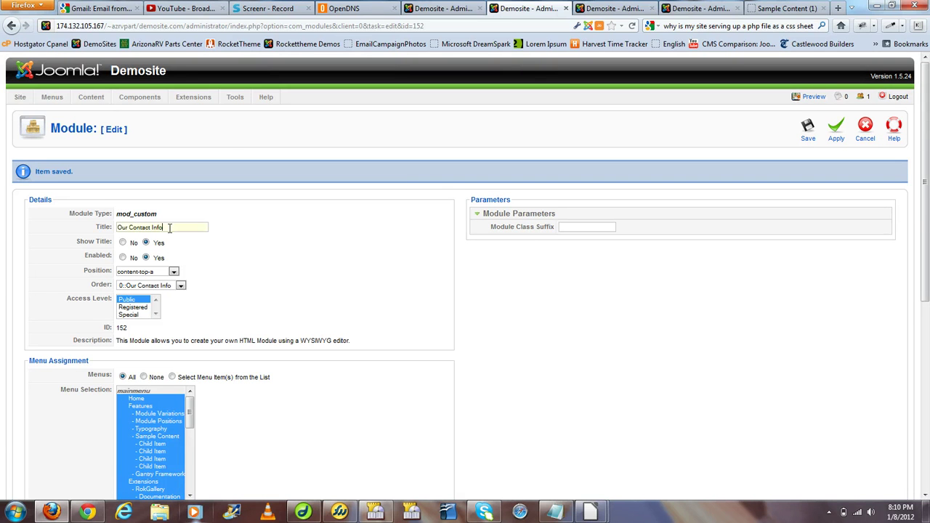
left_click_drag(169, 227, 116, 227)
scroll(215, 342, "down", 3)
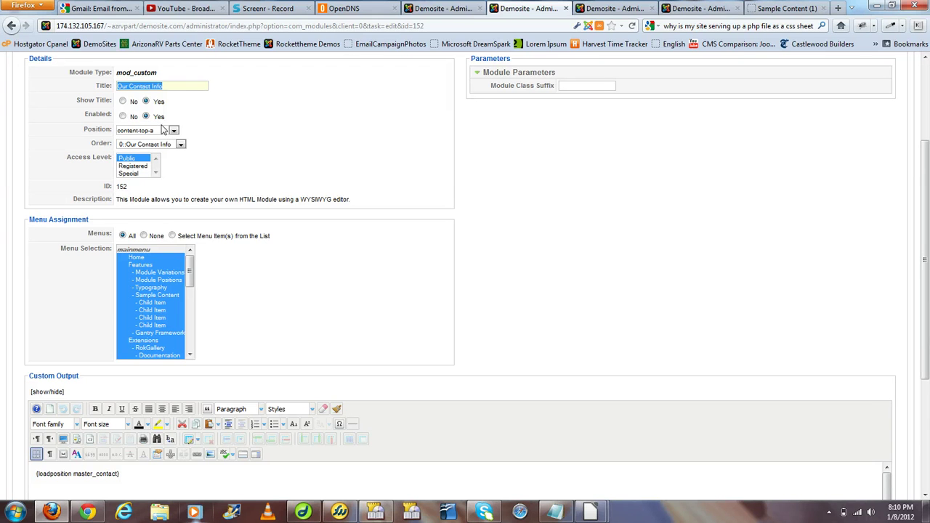
scroll(269, 236, "down", 4)
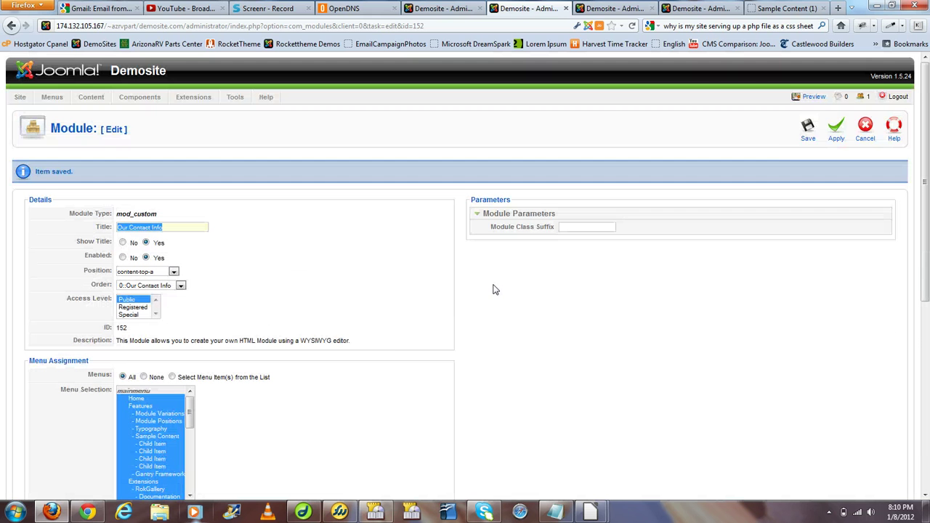
left_click(842, 142)
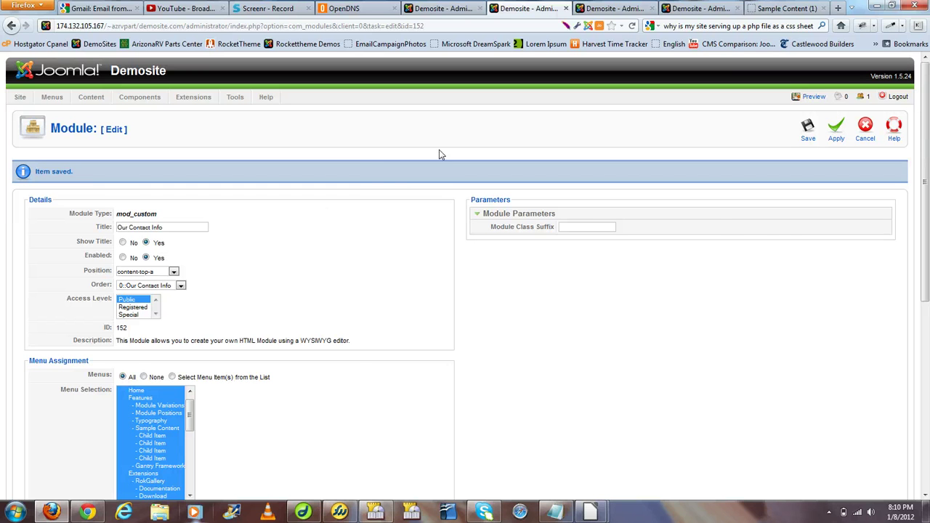
Check the {loadposition master_contact} tag in the Sample Content (1) article, save the article without closing it, and view its page on the site.
left_click(441, 8)
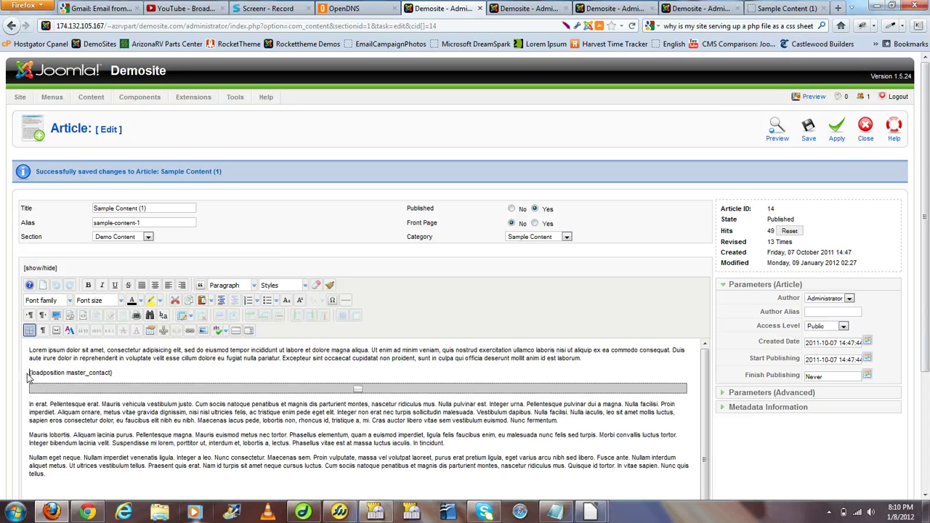
left_click_drag(28, 375, 118, 378)
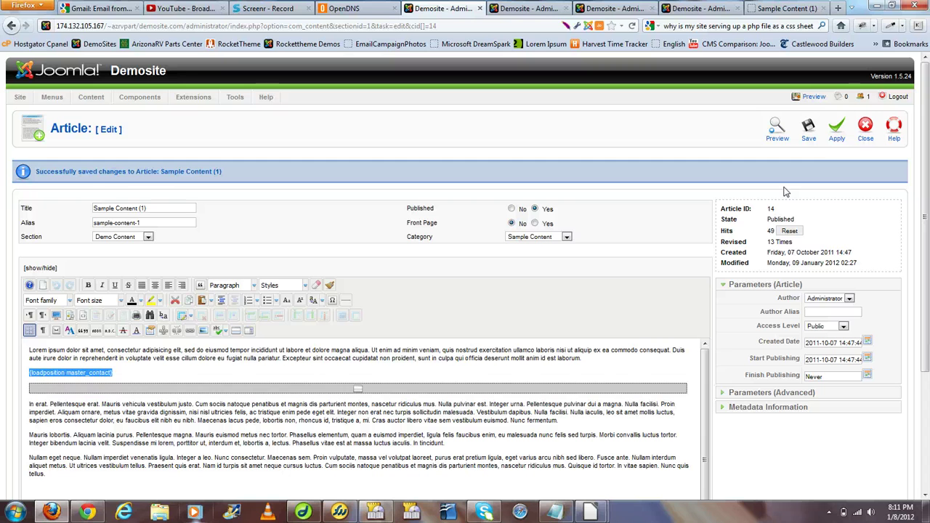
left_click(838, 130)
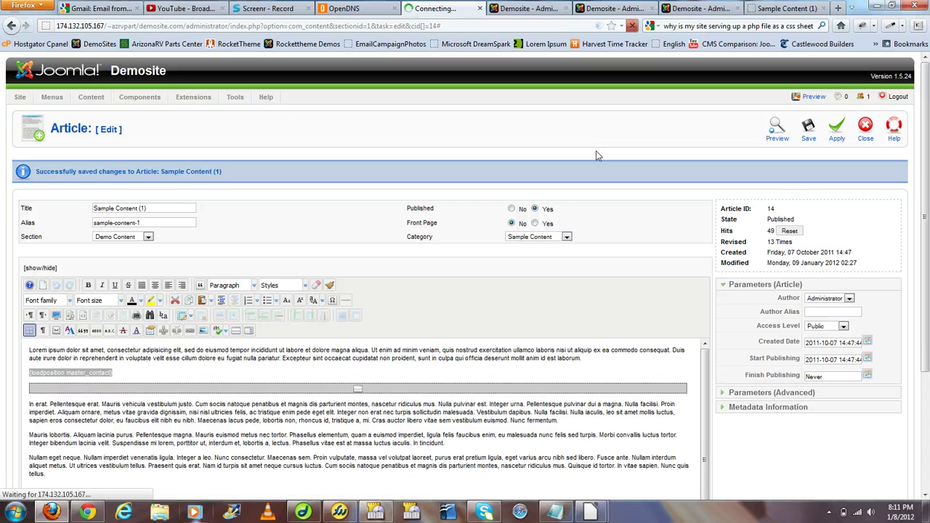
left_click(777, 9)
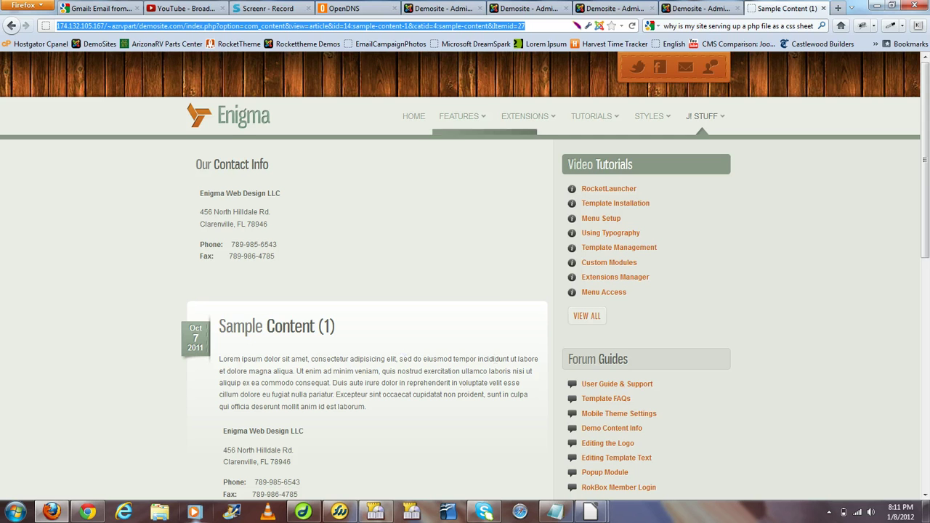
Select the fax number in the custom output of the MASTER_CONTACT_DETAILS module.
left_click(614, 8)
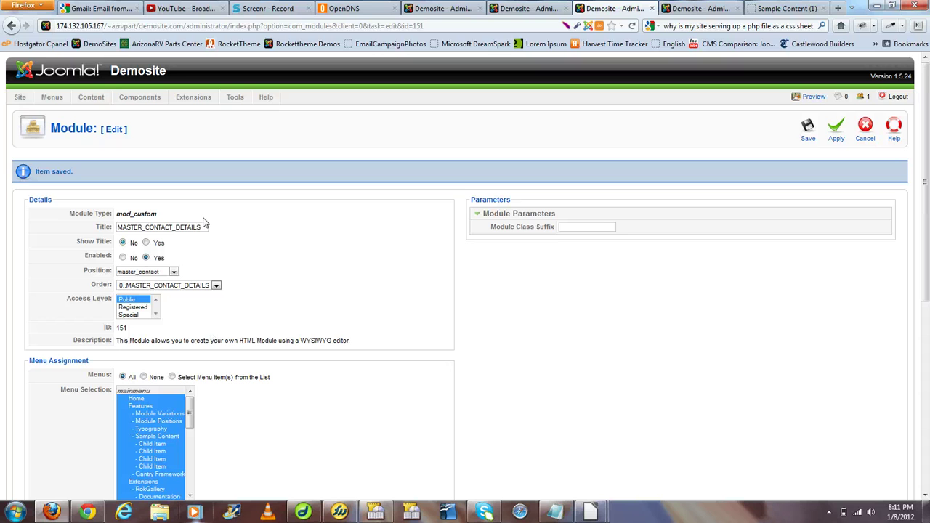
scroll(239, 303, "down", 6)
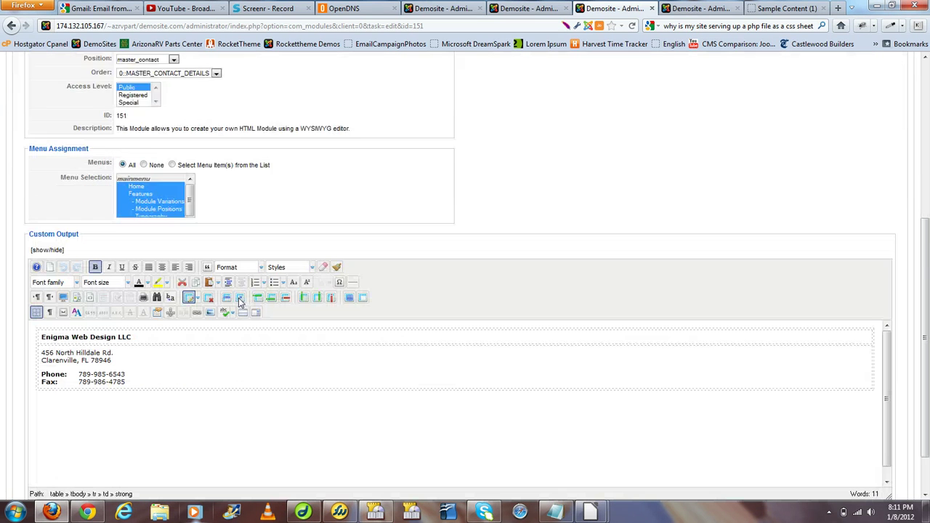
left_click_drag(132, 380, 85, 386)
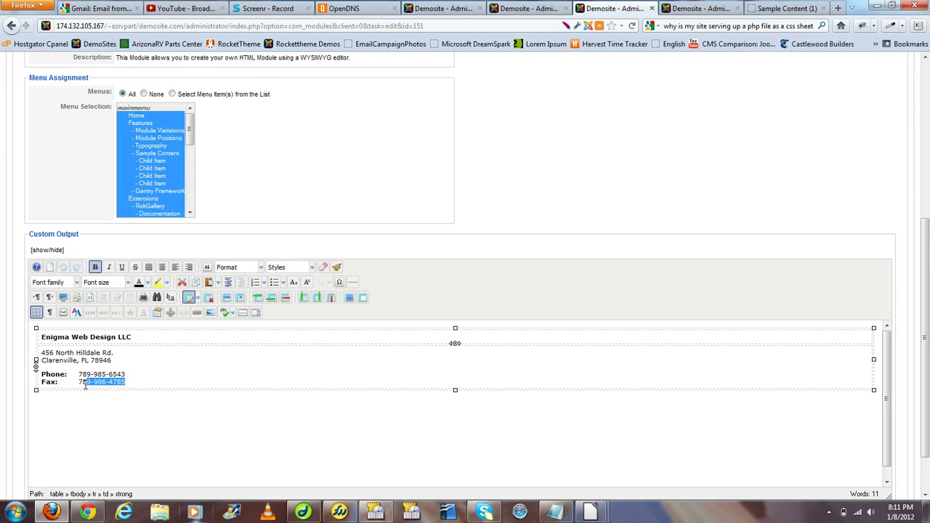